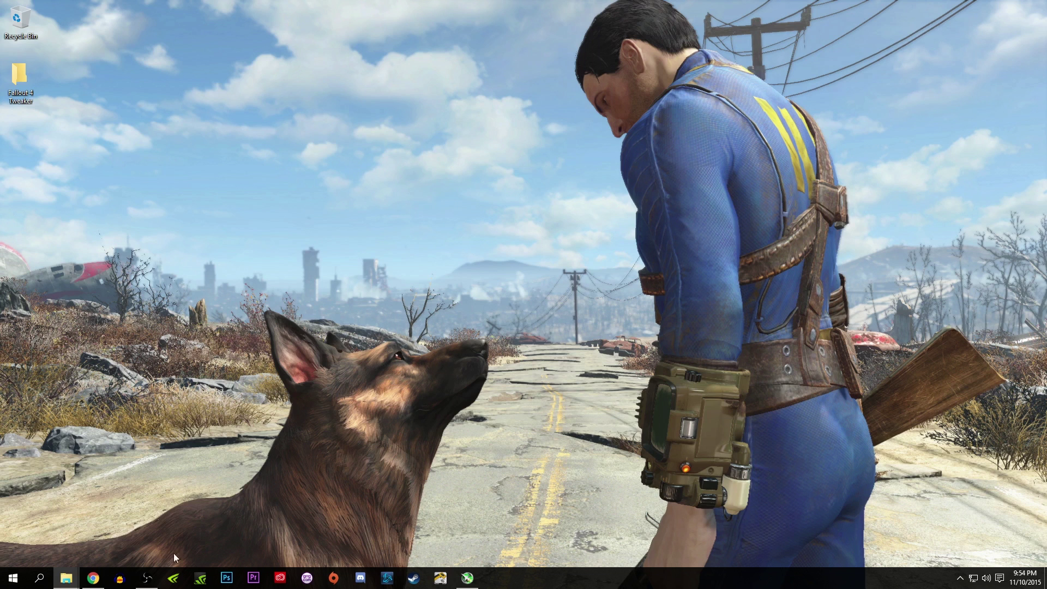
Step: View the Fallout 4 Configuration Tool page on Nexus Mods in the browser and check its archive in the Downloads folder
click(93, 578)
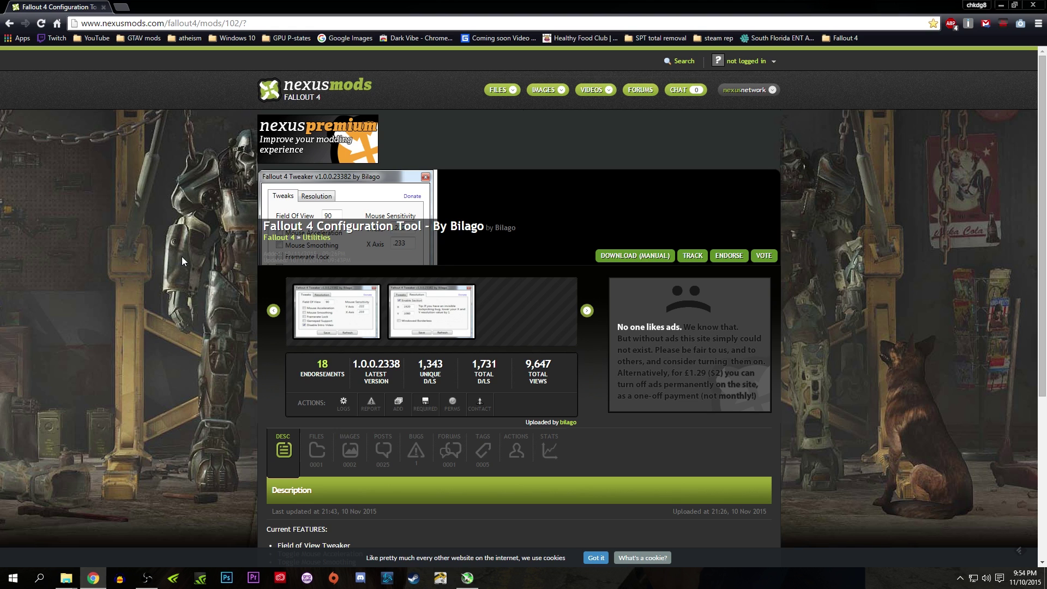
key(super+d)
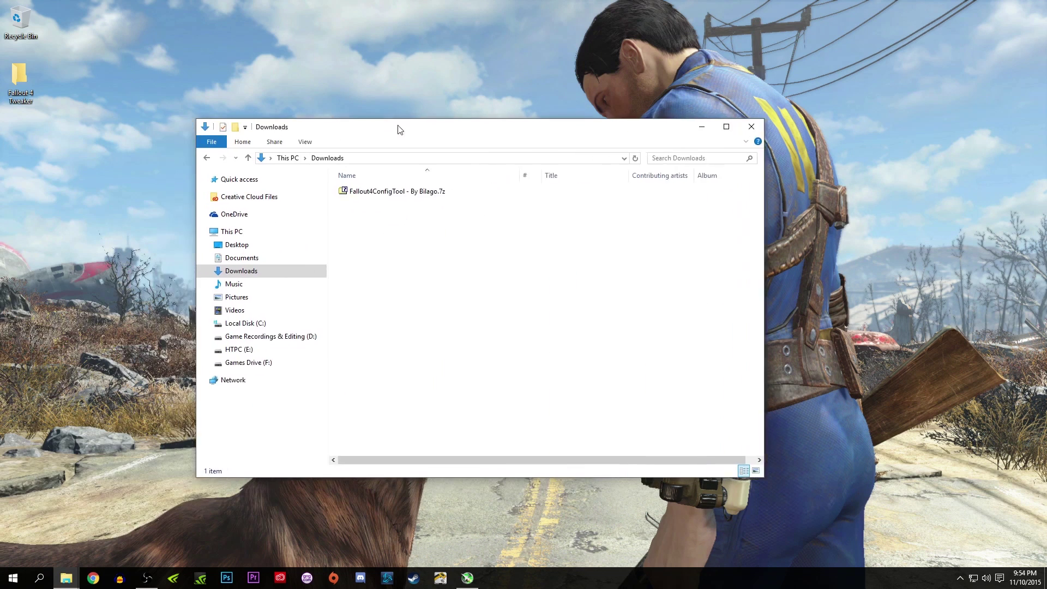
drag(398, 129, 476, 116)
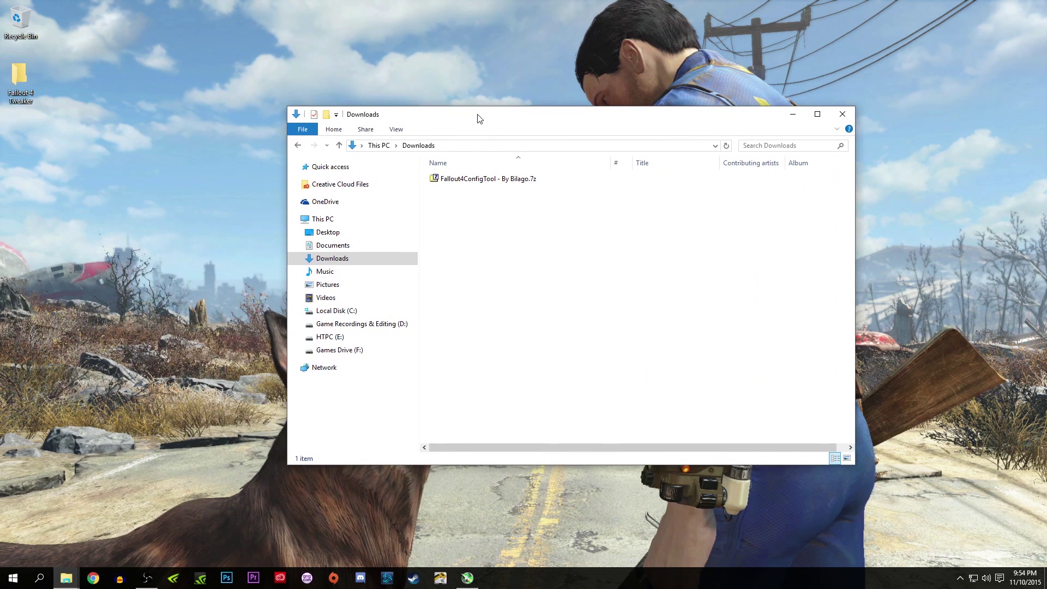
click(793, 116)
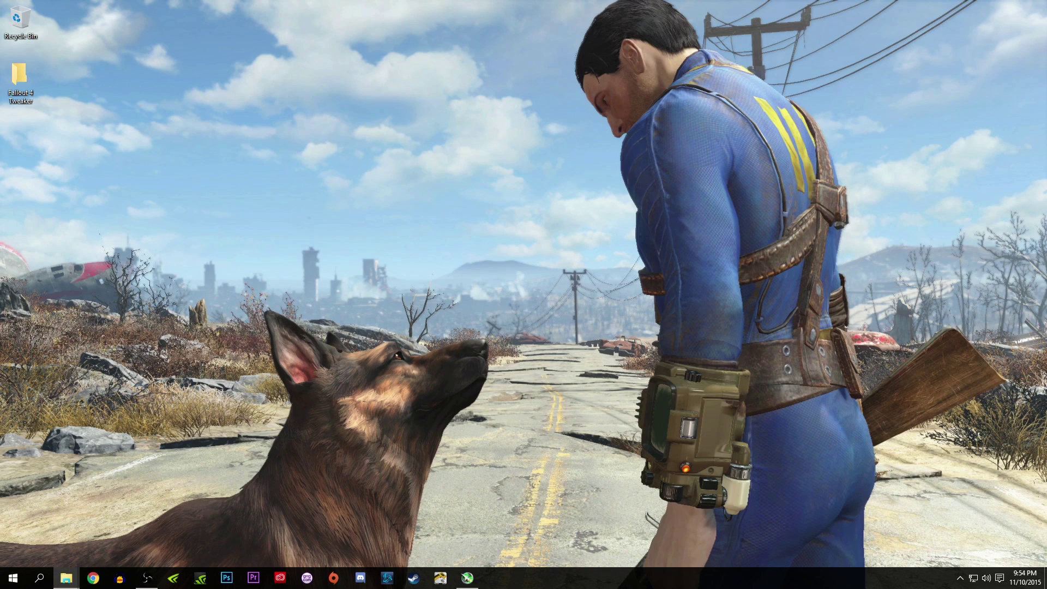
Step: Inspect the Fallout4.ini file in the My Games\Fallout4 documents folder
drag(343, 83, 505, 121)
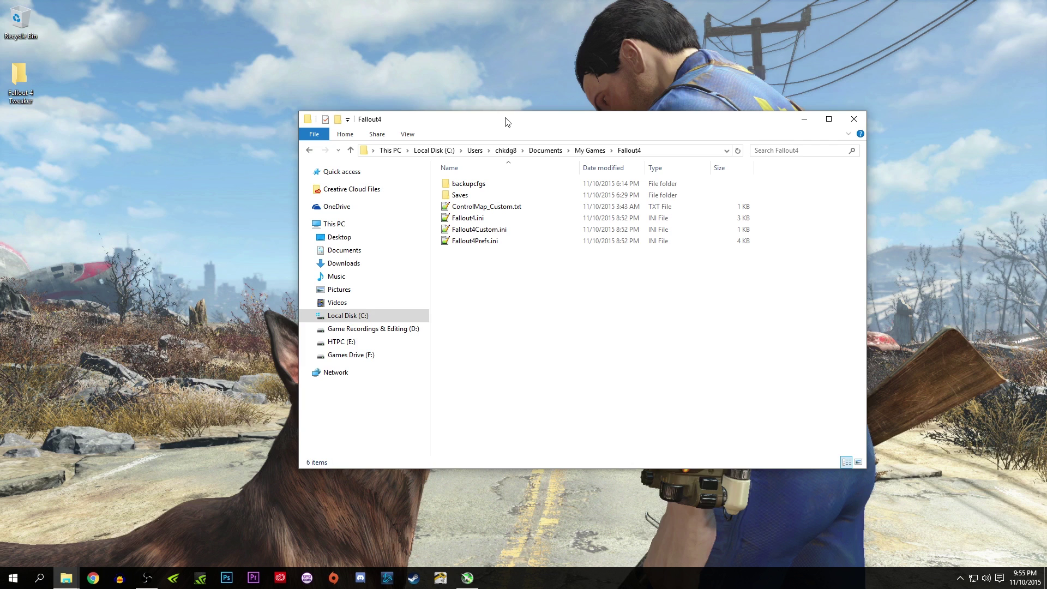
drag(504, 121, 396, 72)
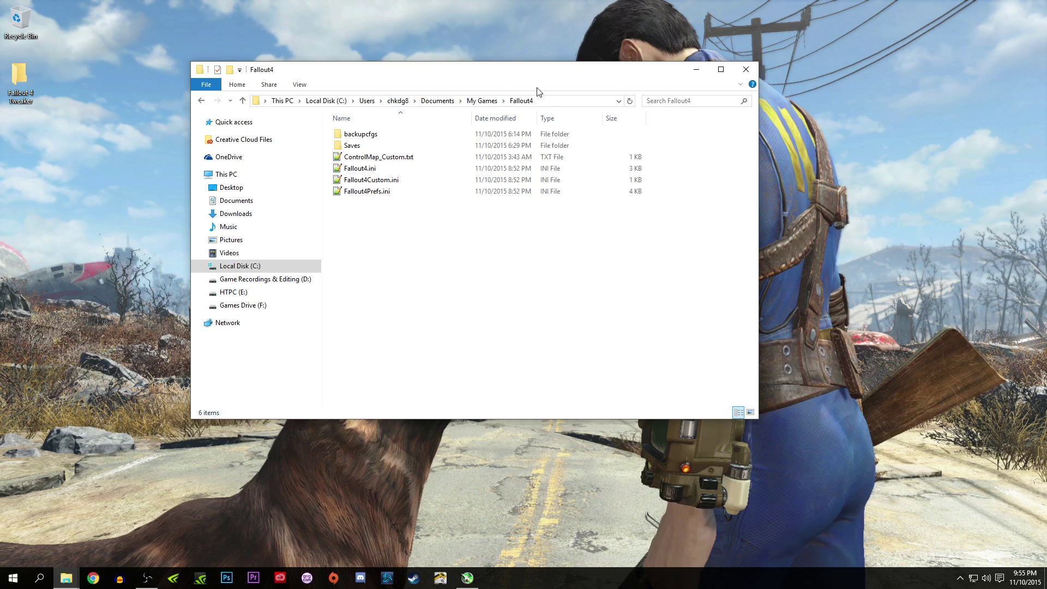
right_click(366, 172)
click(614, 251)
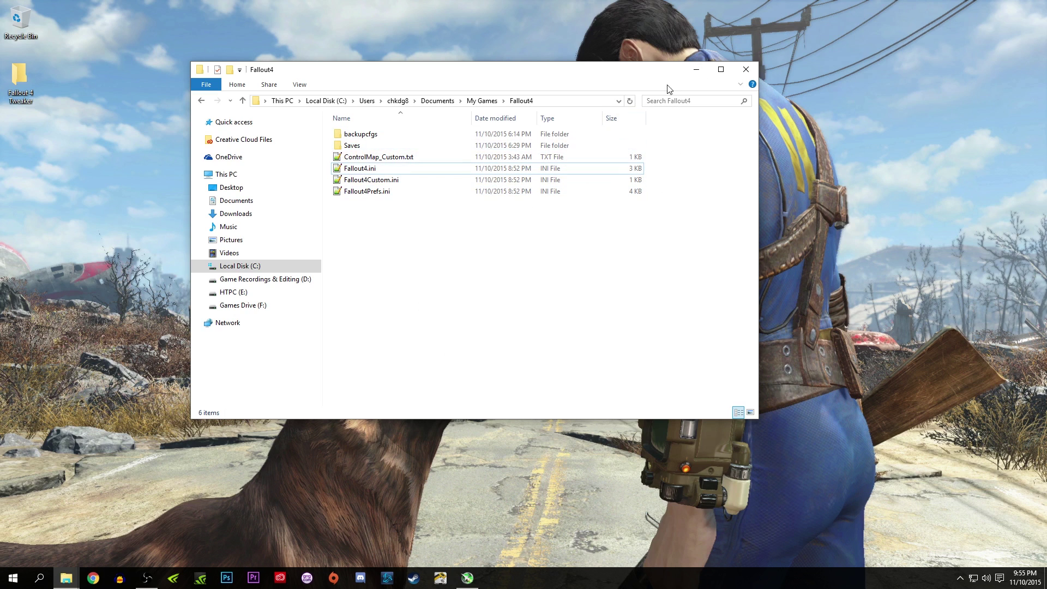
click(694, 69)
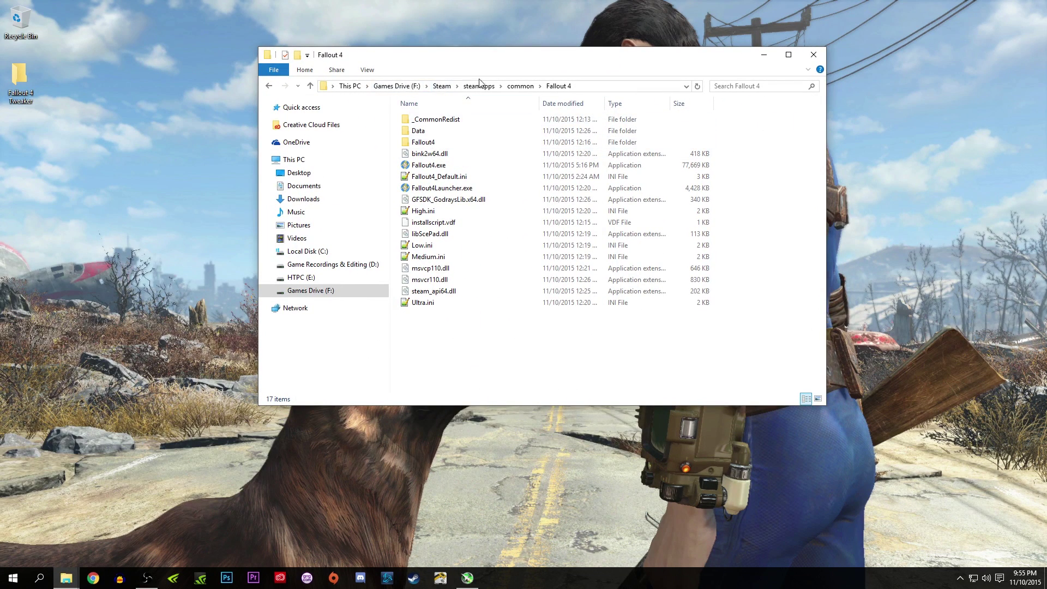
Step: Inspect the Fallout4_Default.ini file in the Steam installation folder of Fallout 4, and close that folder
right_click(459, 180)
click(440, 387)
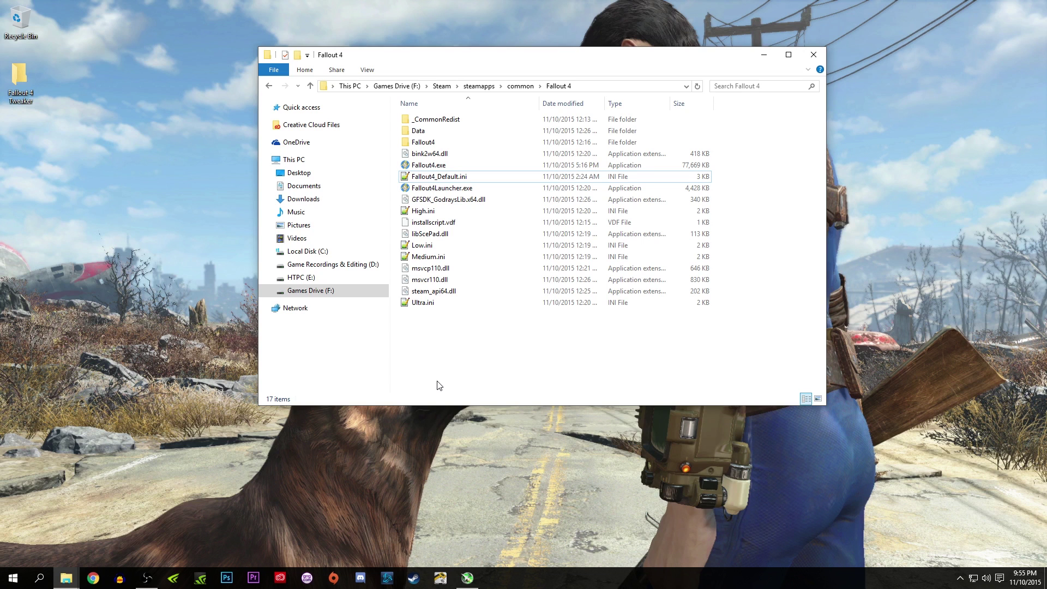
click(814, 55)
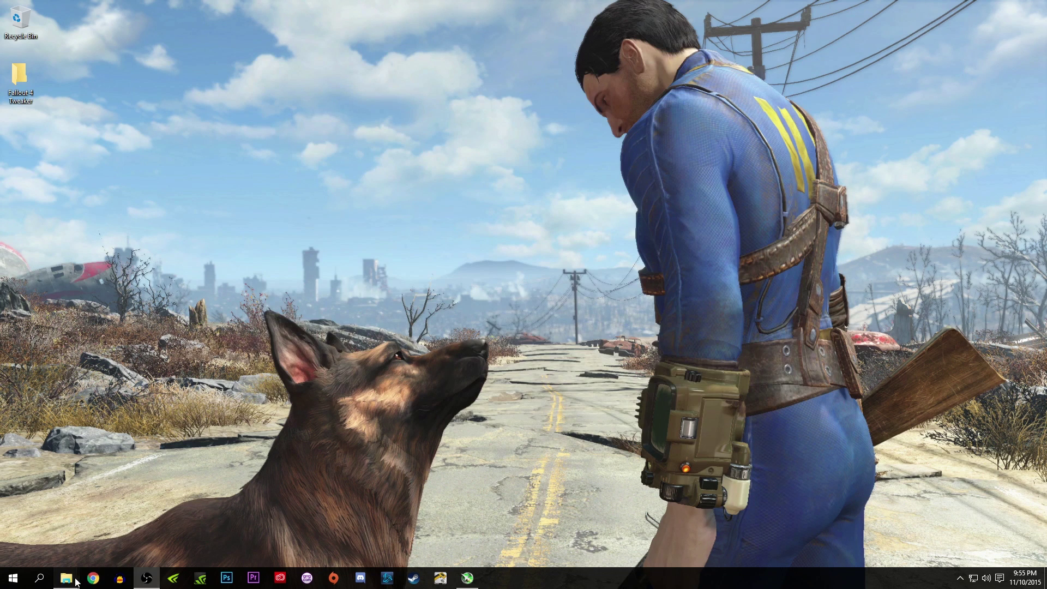
Step: Extract the Fallout4ConfigTool archive within Downloads and move Fallout4ConfigTool.exe into the Fallout 4 Tweaker folder on the desktop
mouse_move(66, 578)
click(52, 532)
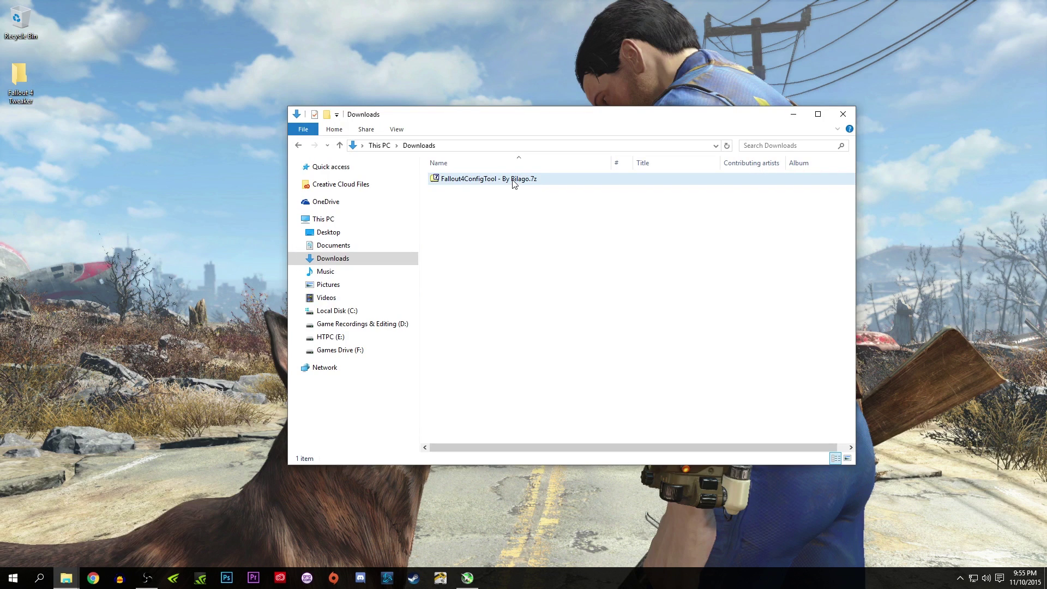
right_click(513, 181)
mouse_move(542, 204)
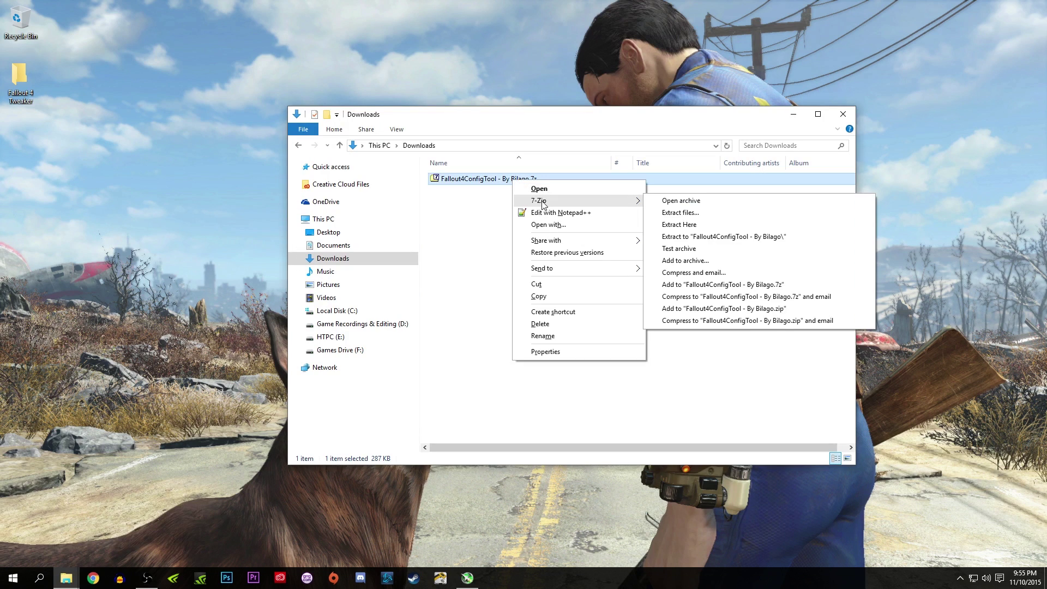
click(682, 225)
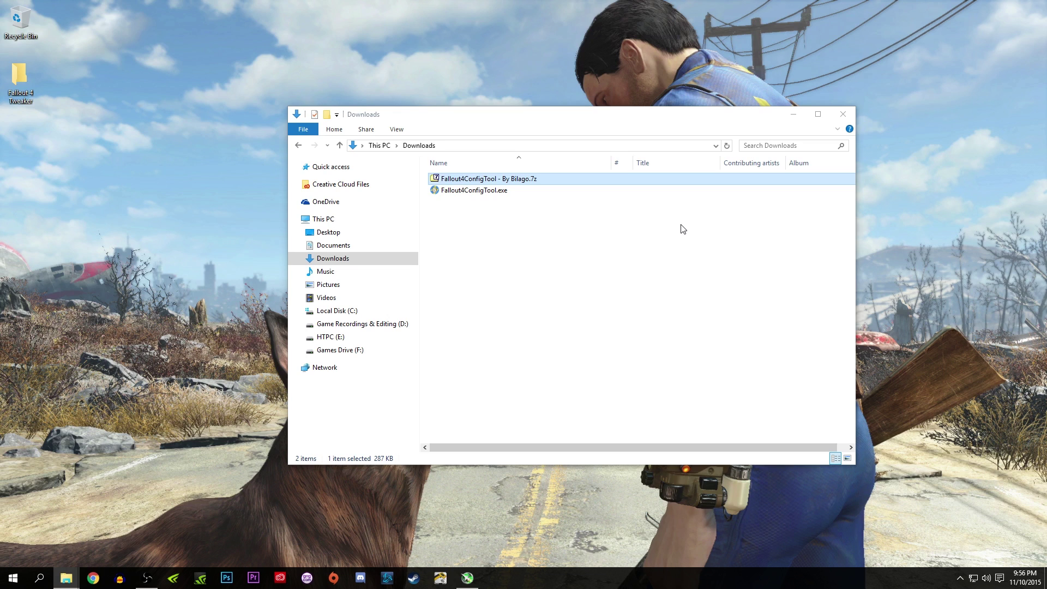
drag(450, 194, 15, 97)
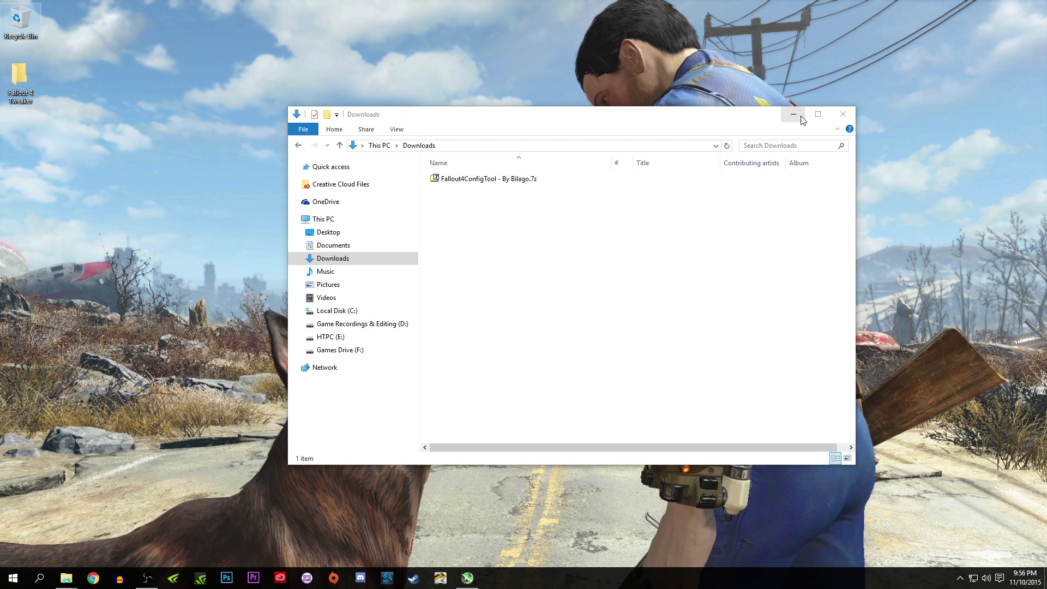
click(793, 117)
Step: Run Fallout4ConfigTool.exe as administrator from the Fallout 4 Tweaker desktop folder and reposition the tool's window
double_click(22, 77)
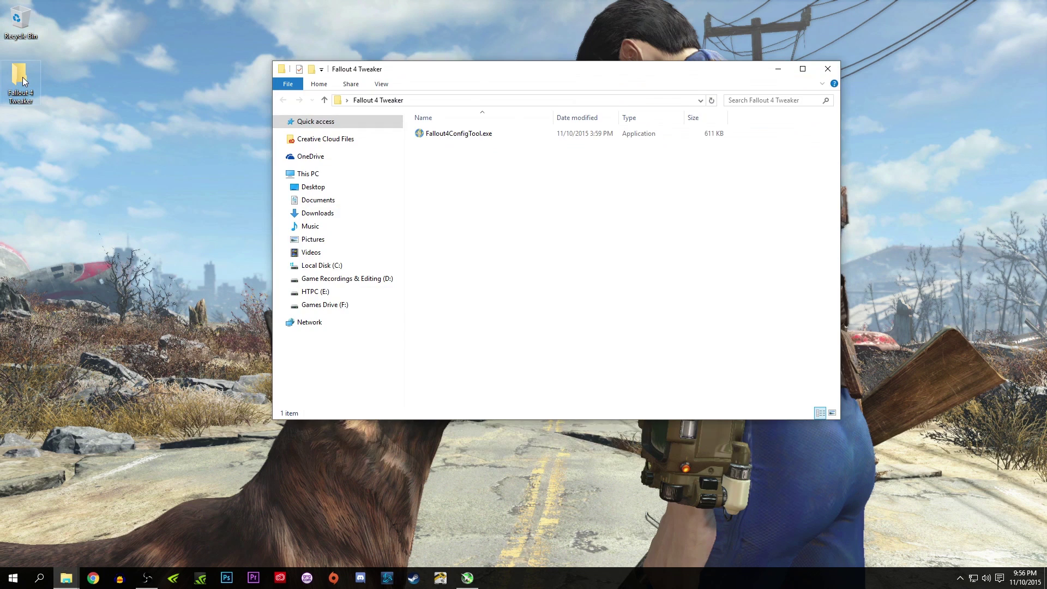
right_click(444, 139)
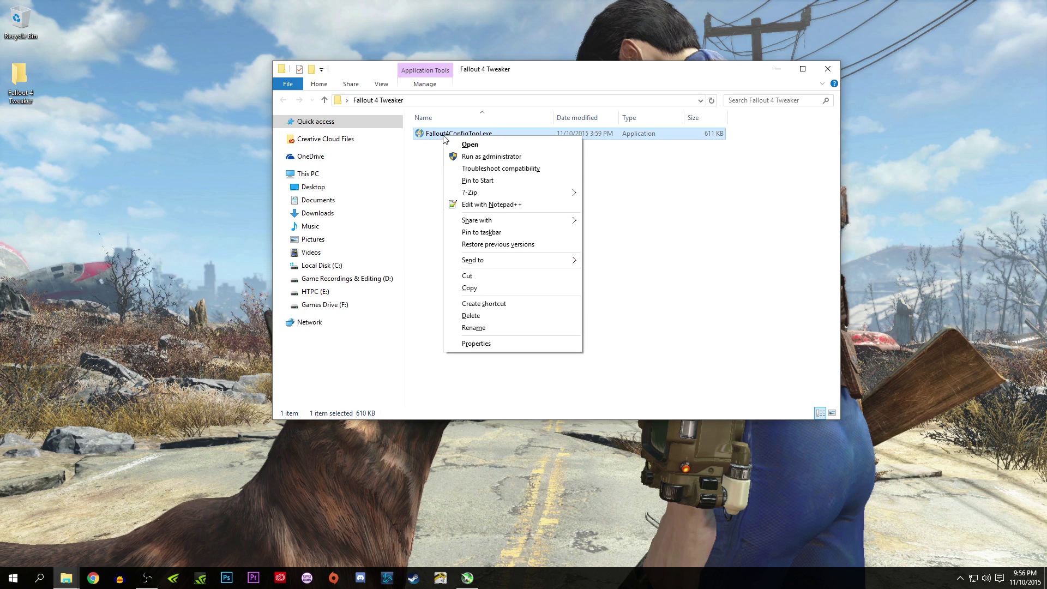
click(458, 158)
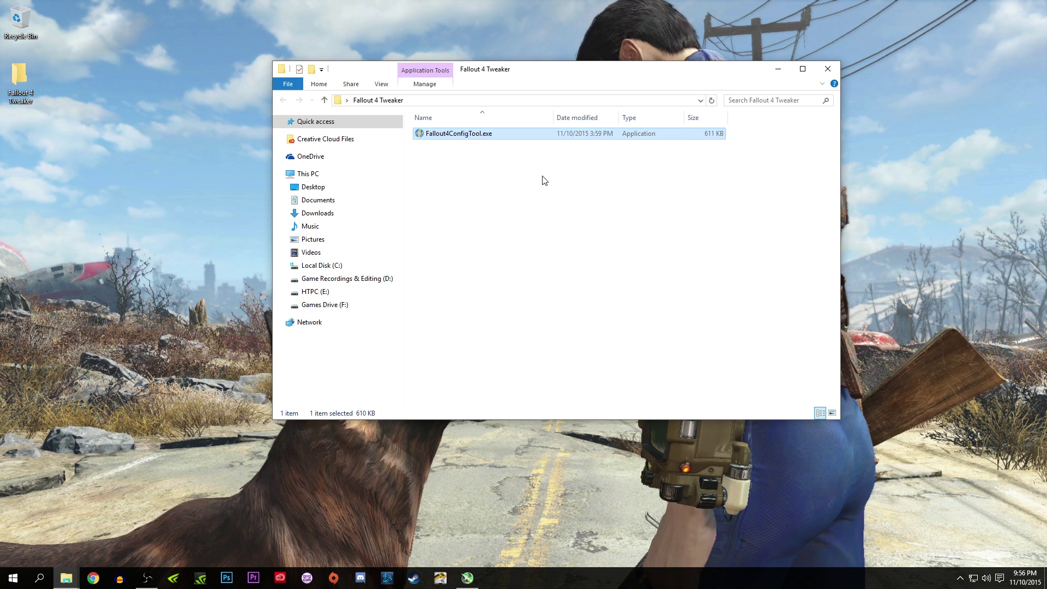
click(778, 70)
drag(191, 51, 475, 96)
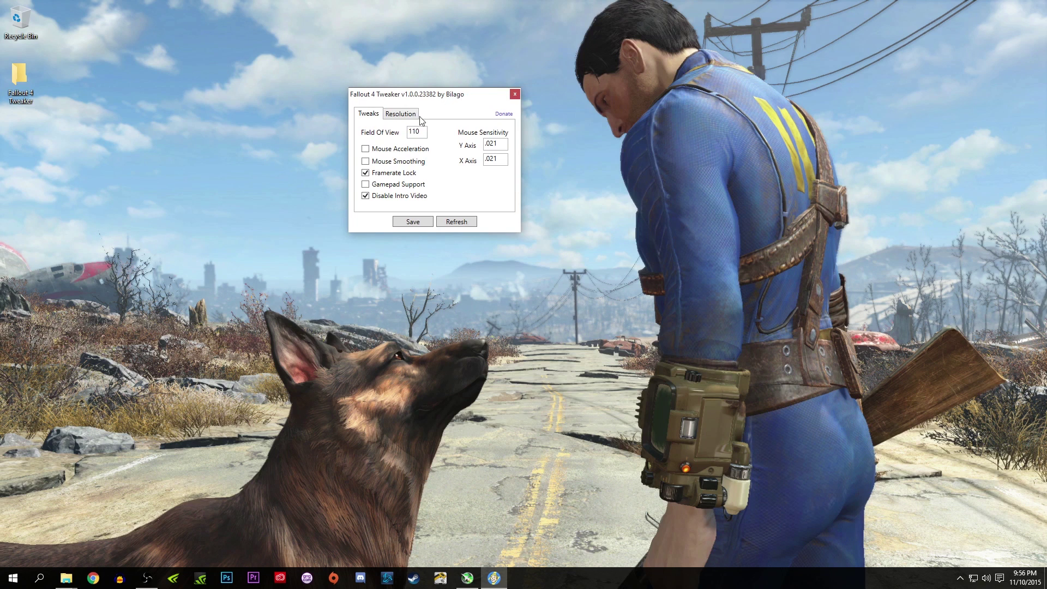
Step: Toggle Mouse Acceleration on and back off, and set the Field Of View to 110
click(366, 149)
click(367, 149)
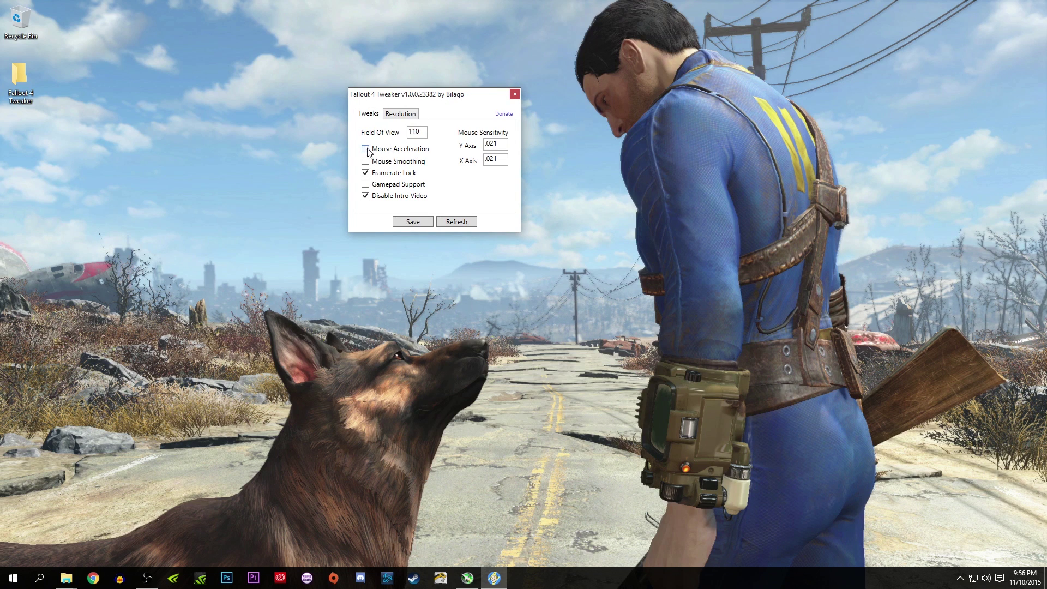
double_click(422, 133)
text(110)
Step: Enable the resolution section of the tweaker and toggle its Windowed Borderless option
click(404, 118)
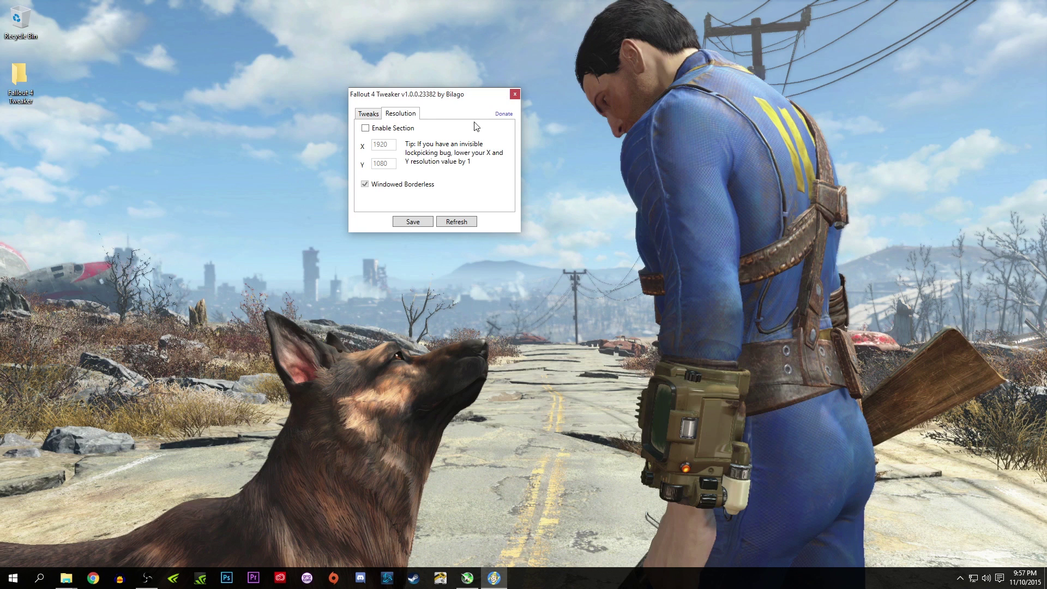
drag(467, 99, 441, 96)
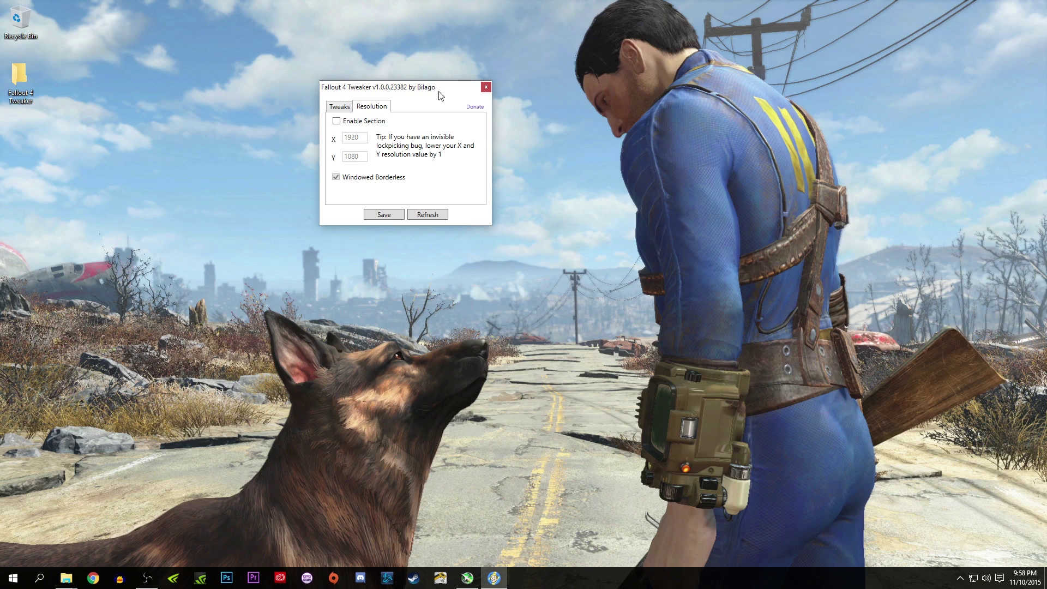
click(336, 122)
click(359, 138)
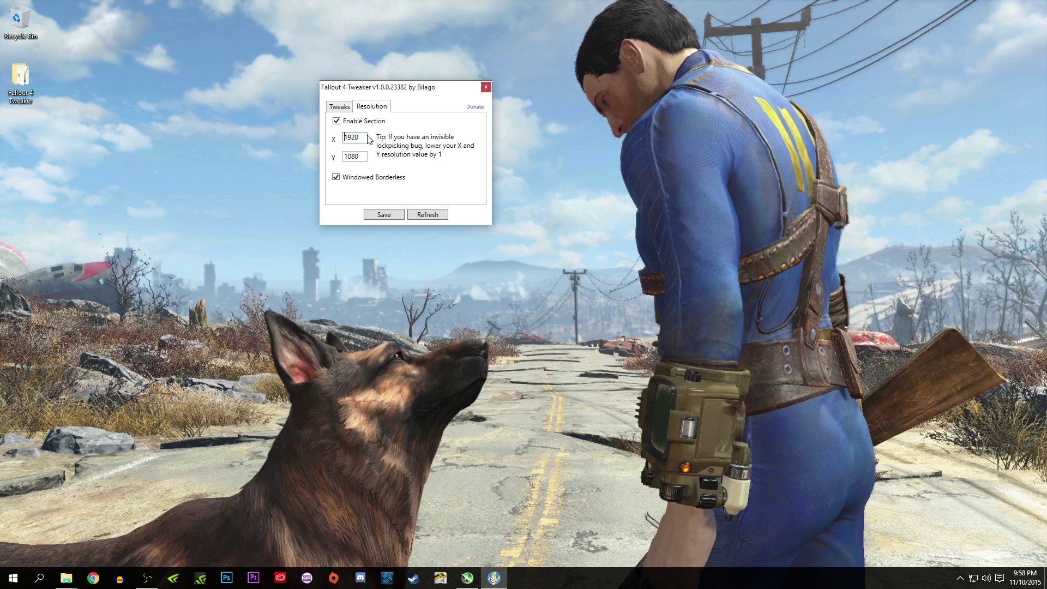
click(336, 177)
Step: Return to the general tweaks, save the Fallout 4 Tweaker settings and close the tool
click(339, 107)
drag(407, 90, 468, 85)
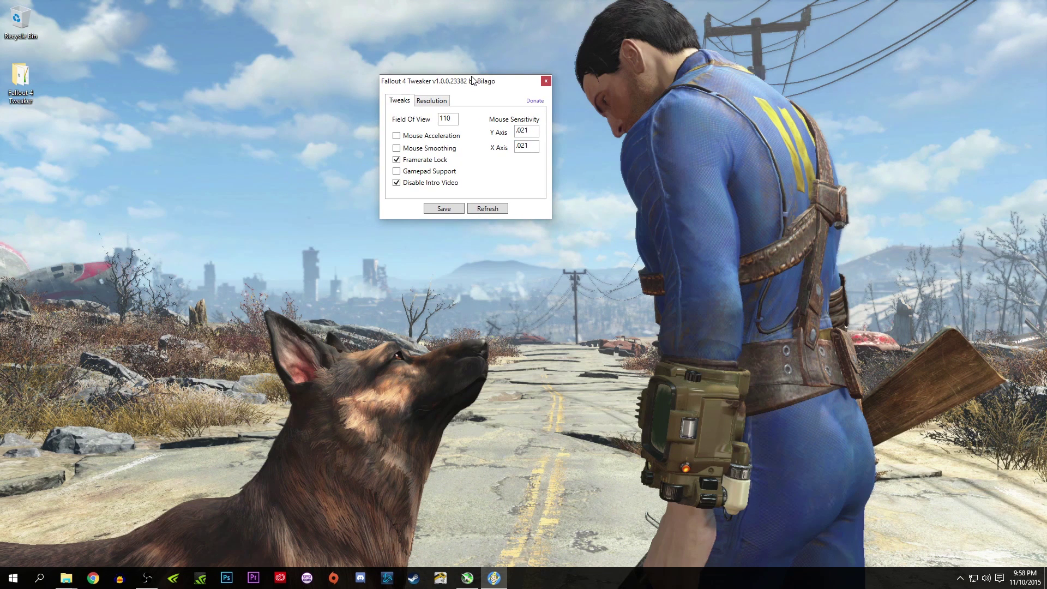
click(457, 208)
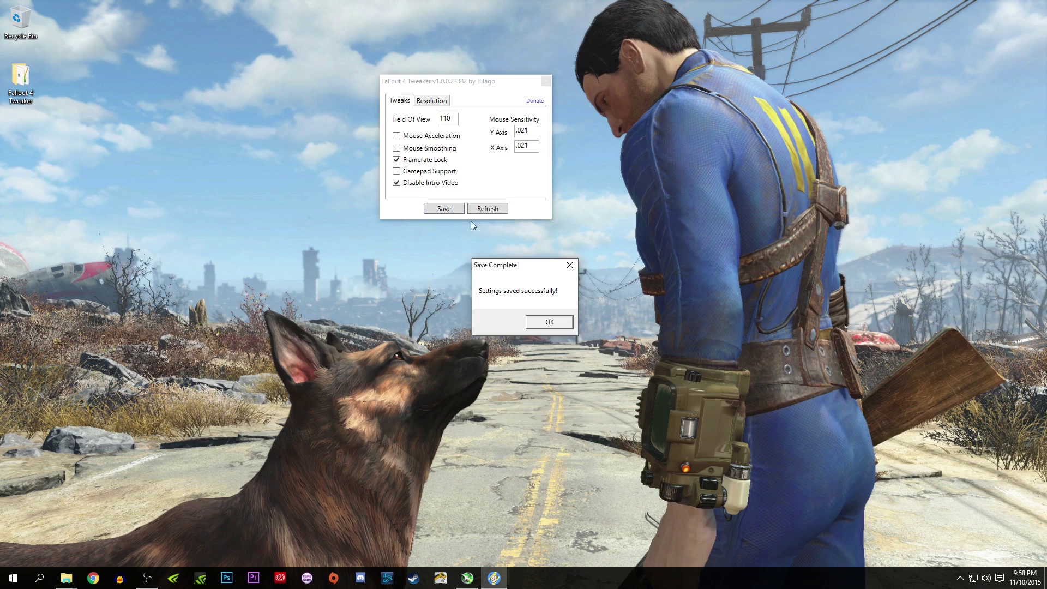
click(559, 321)
click(545, 81)
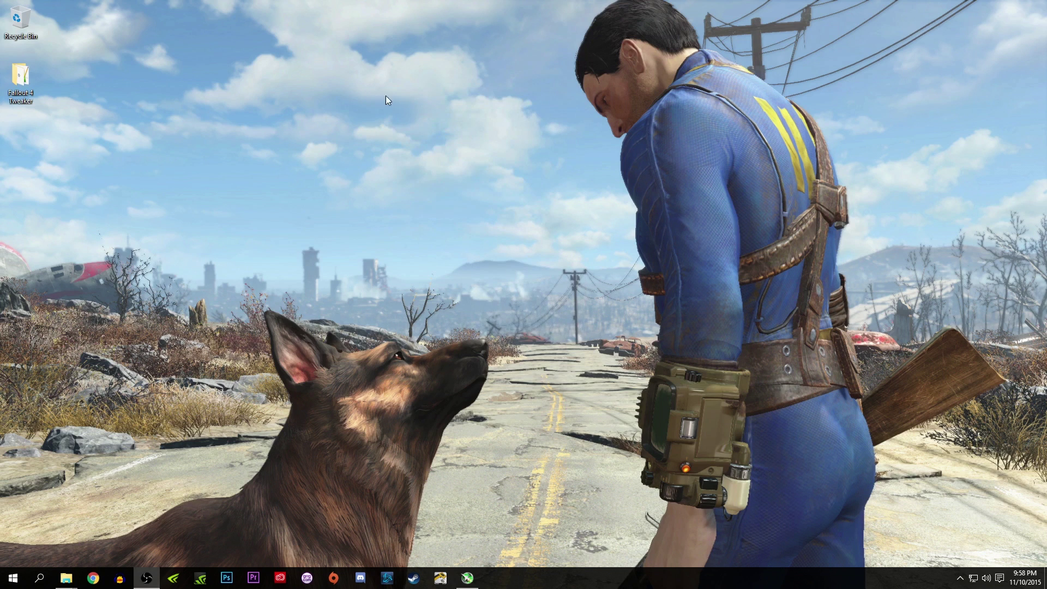
Step: Open the Fallout 4 Tweaker folder on the desktop to check its contents
double_click(27, 80)
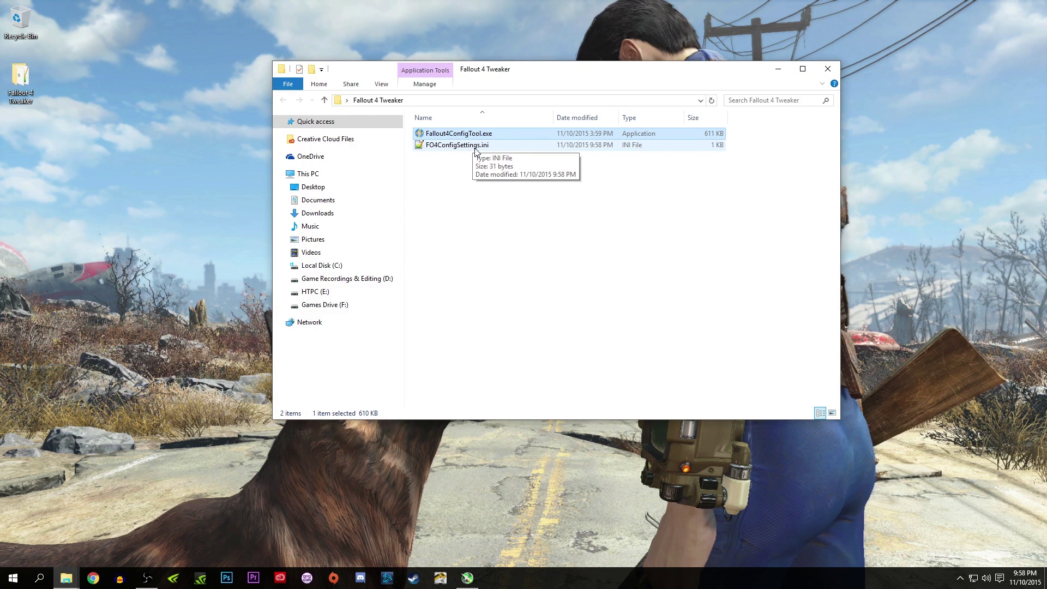